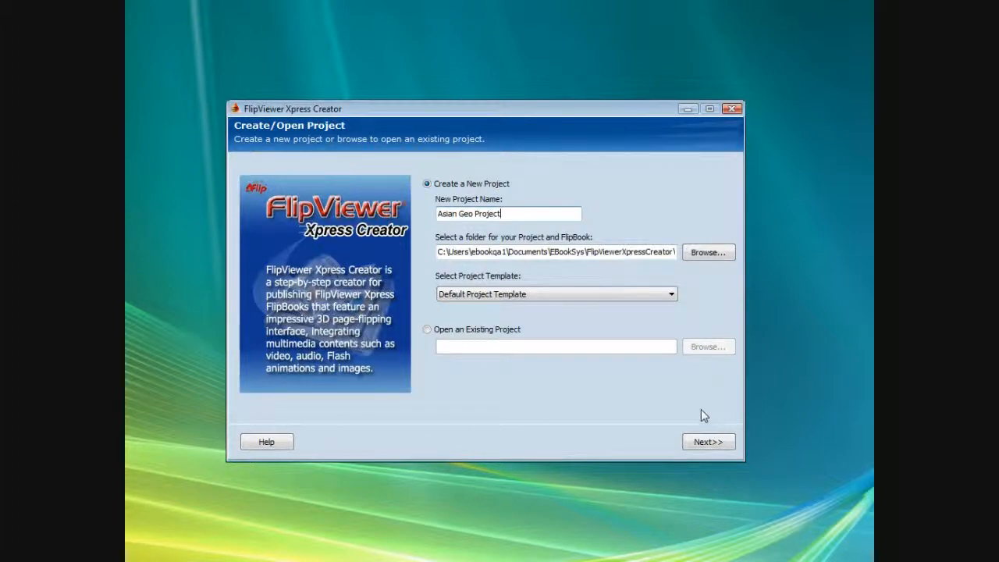
- Accept the new project's setup, add asiangeo.pdf from Documents as its source file, and proceed to the page settings
left_click(707, 442)
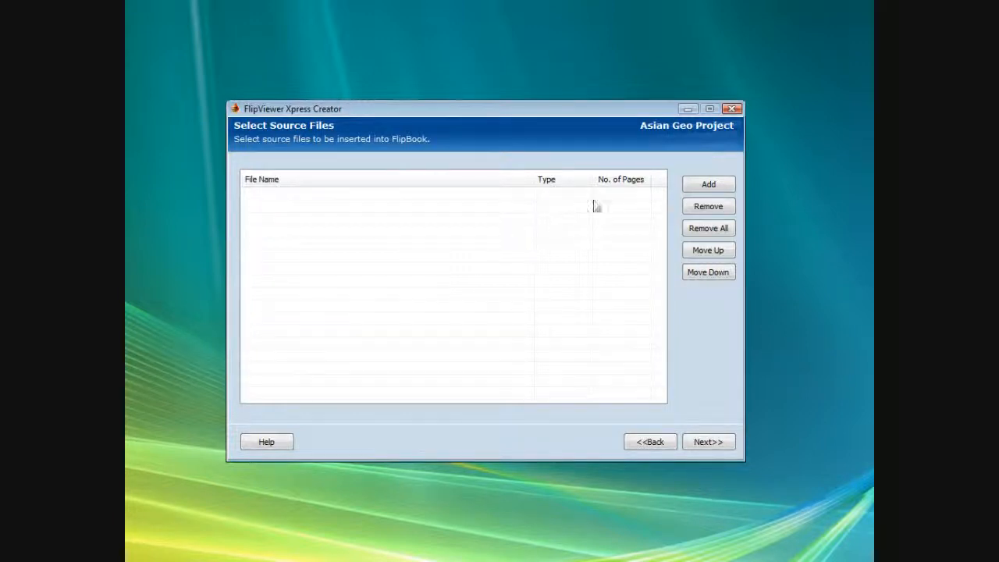
left_click(705, 187)
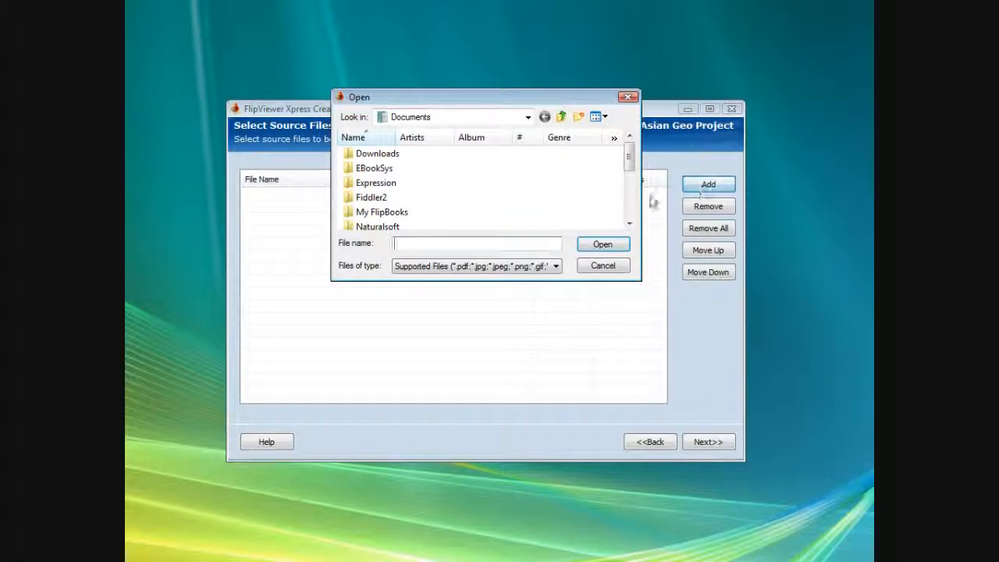
left_click(630, 211)
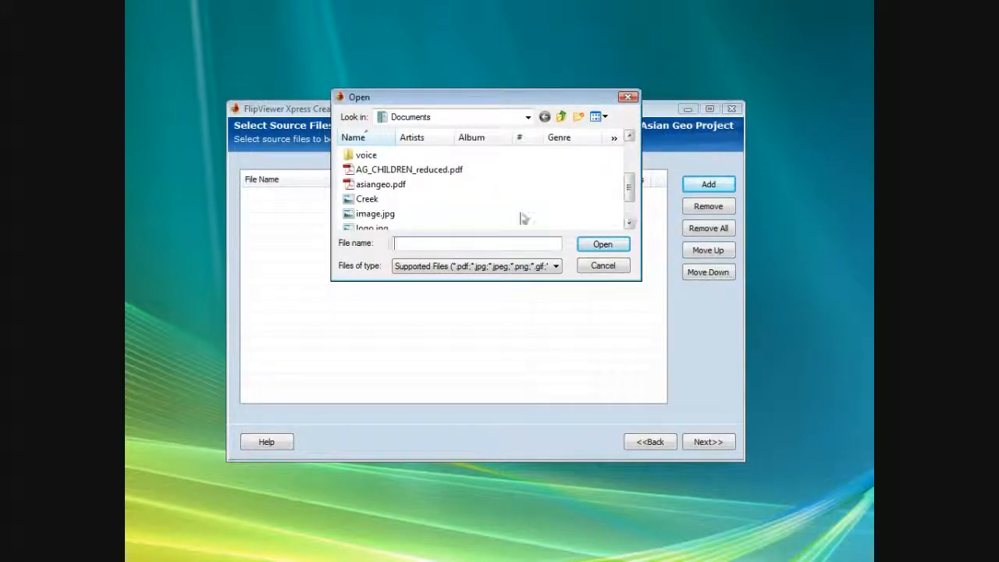
left_click(397, 188)
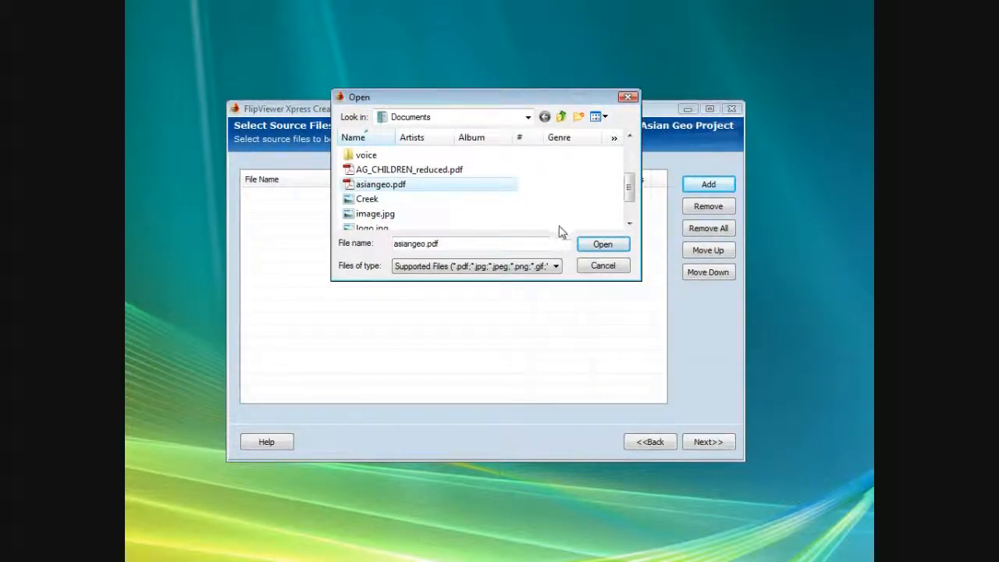
left_click(599, 246)
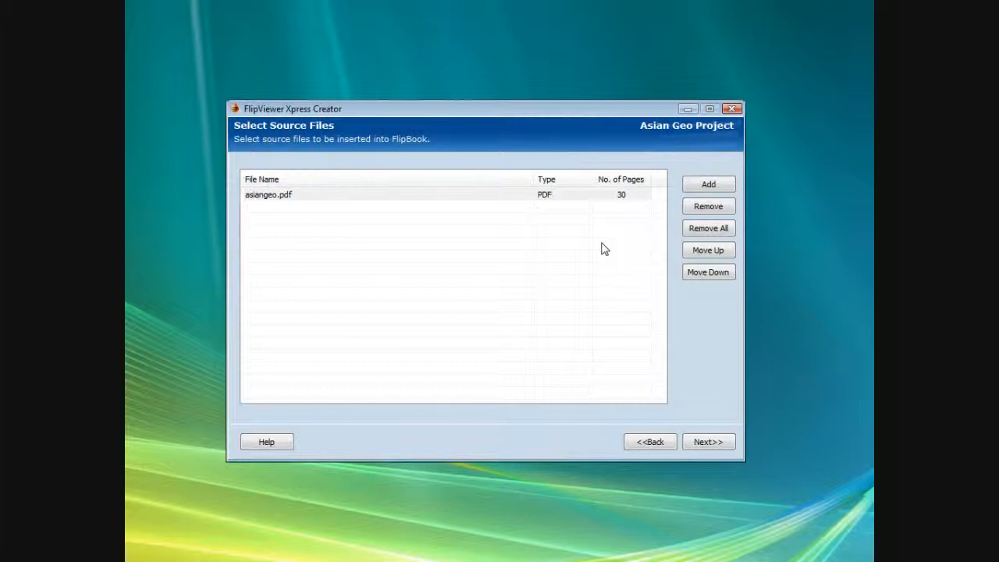
left_click(708, 442)
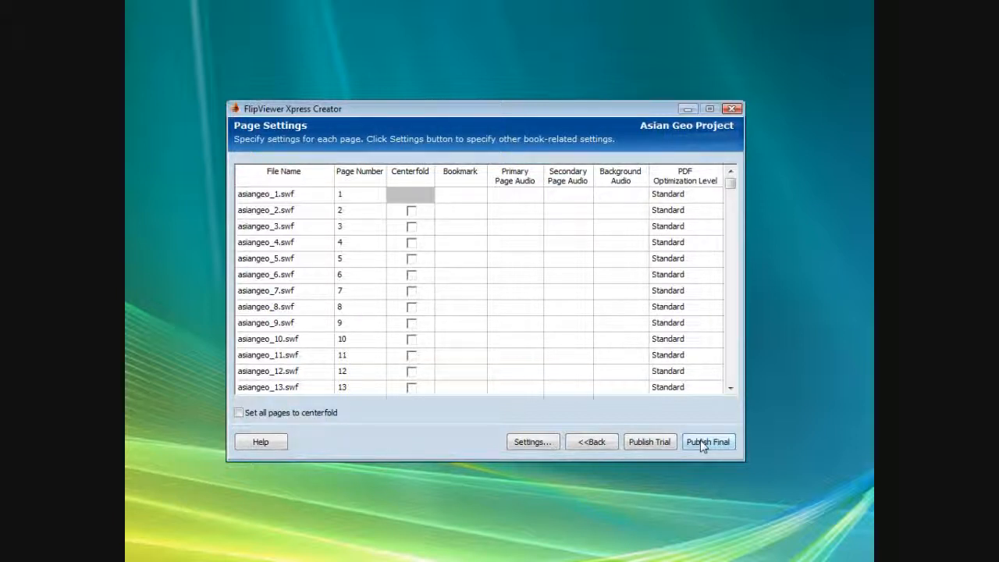
- Add the bookmark "Sikkim & Bhutan" to page 6 and the bookmark "Island" to page 21
left_click(467, 275)
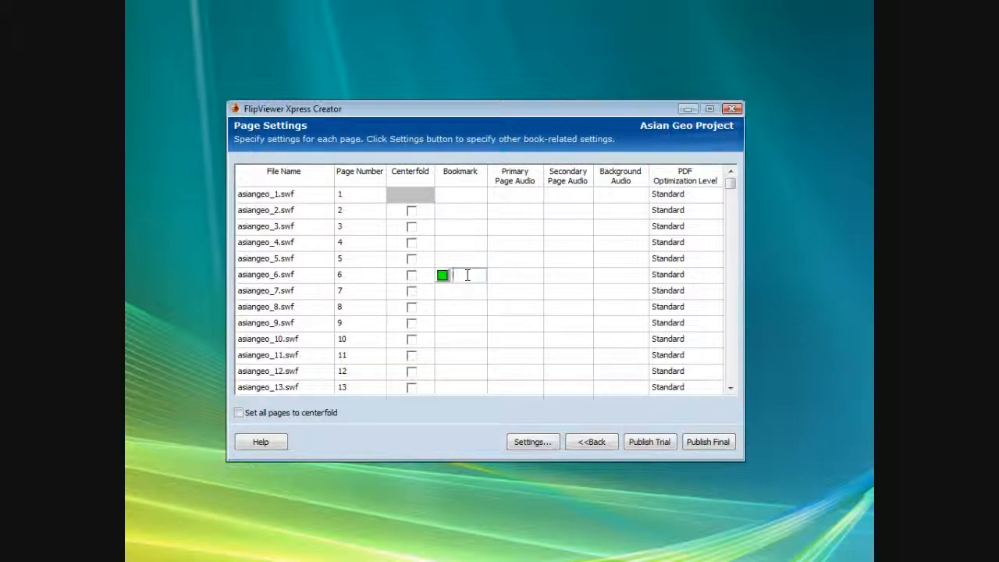
type("Sikkim & Bhutan")
left_click(731, 388)
left_click(731, 388)
left_click(731, 388)
left_click(731, 388)
left_click(731, 388)
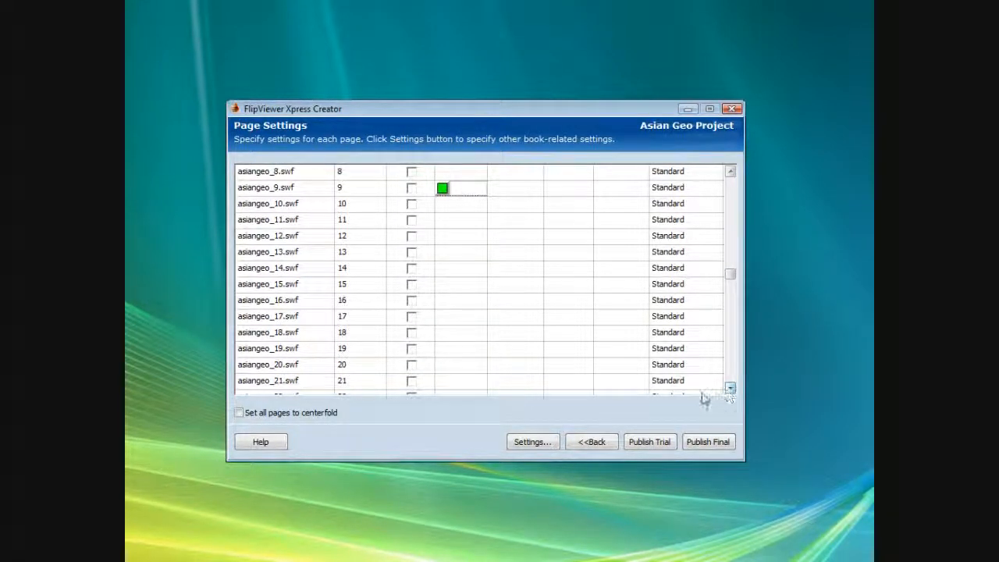
left_click(449, 382)
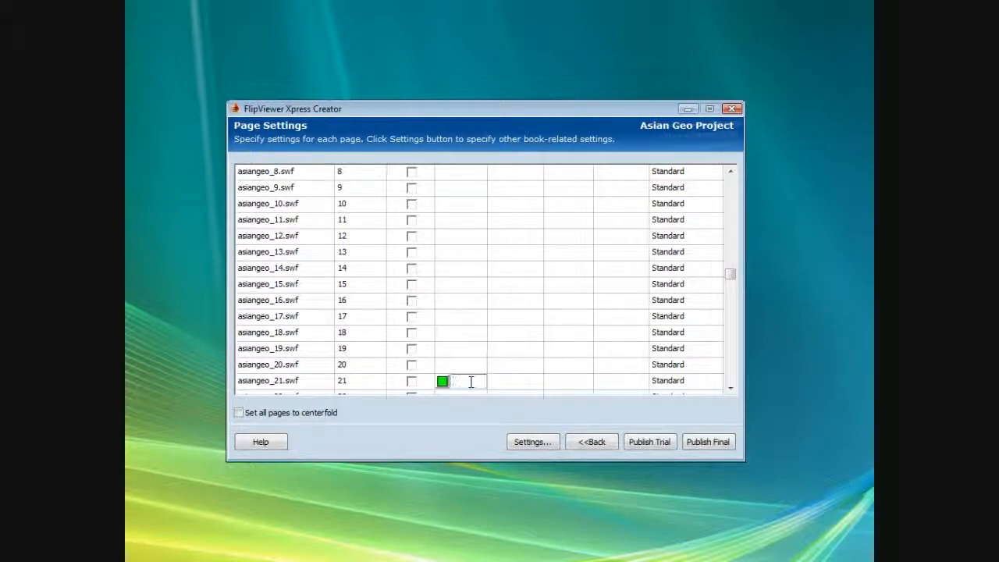
type("Island")
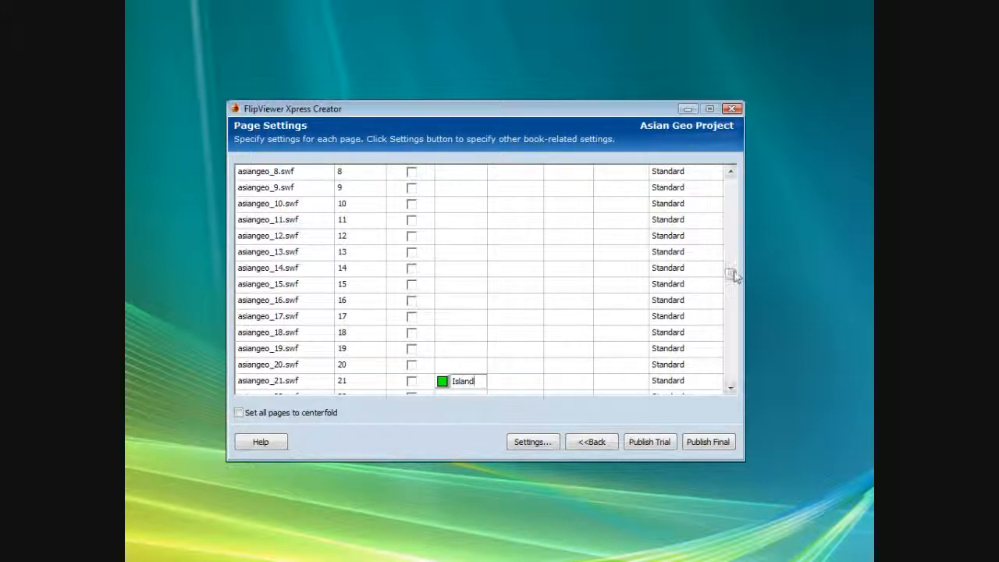
- Add Always.mp3 as background audio from page 1 to page 30
left_click(730, 171)
left_click(730, 171)
left_click(730, 171)
left_click(730, 173)
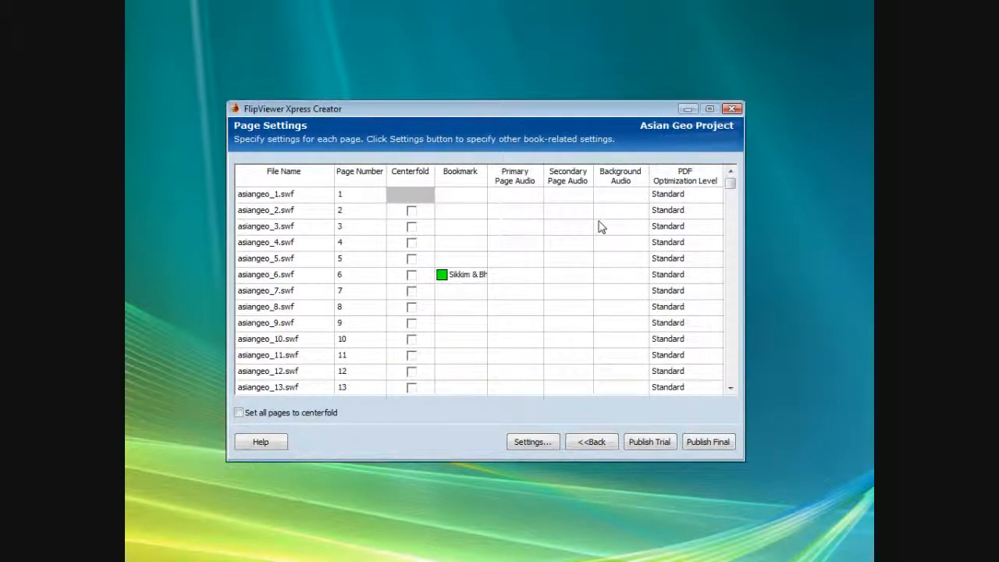
left_click(624, 197)
left_click(640, 197)
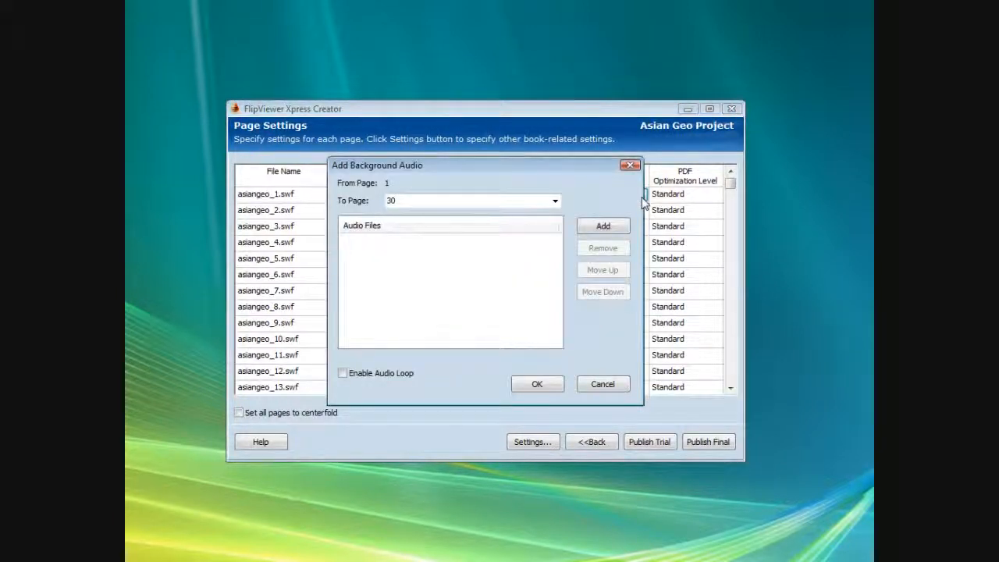
left_click(616, 227)
scroll(635, 194, "down", 2)
left_click(416, 216)
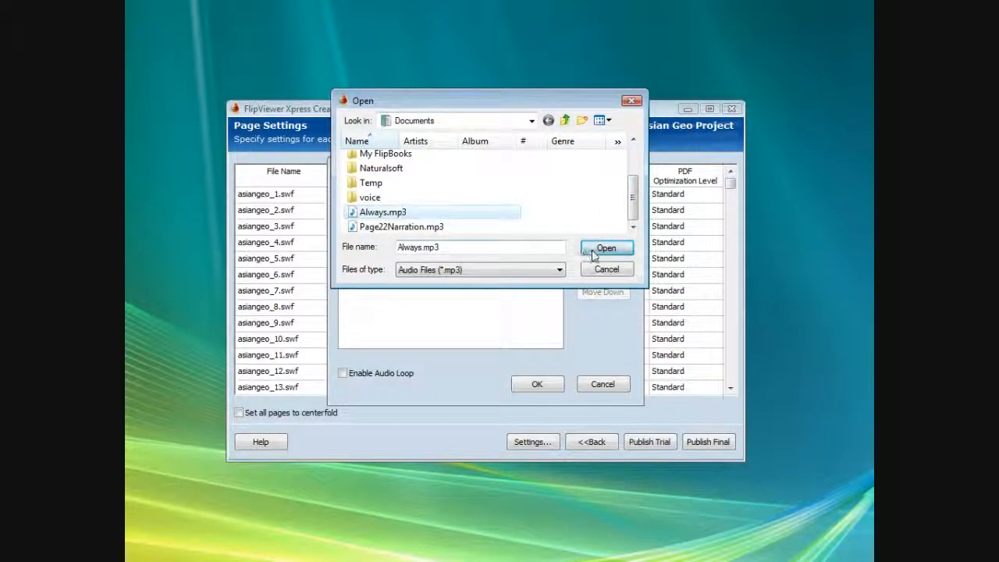
left_click(595, 252)
left_click(537, 385)
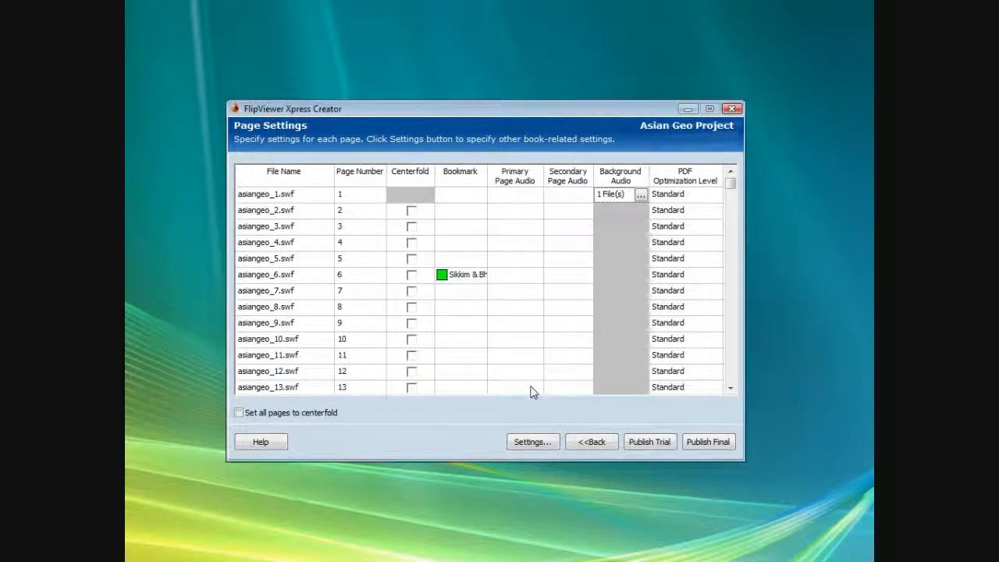
- Add Page22Narration.mp3 as the primary page audio of page 22
left_click(731, 390)
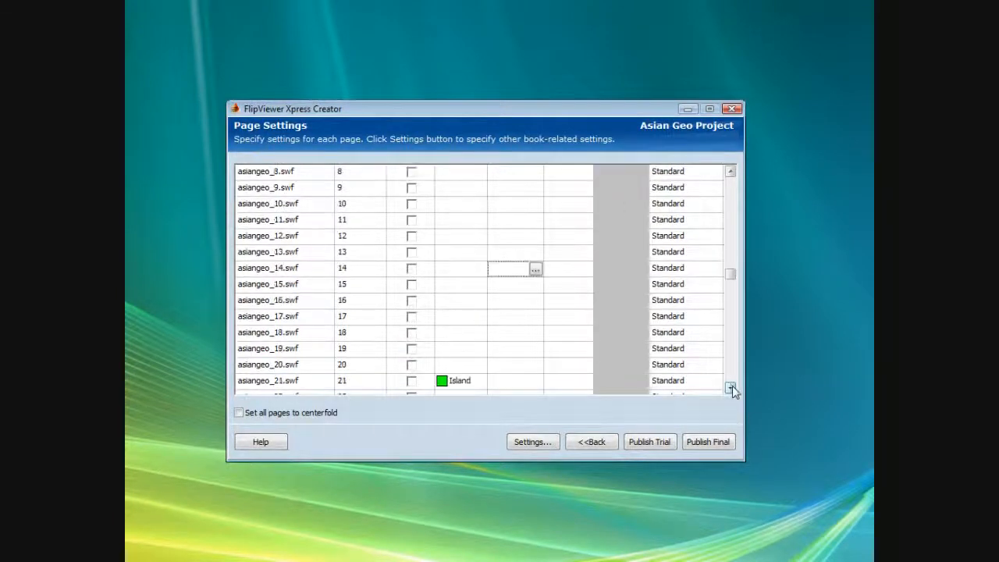
left_click(732, 390)
left_click(732, 391)
left_click(731, 390)
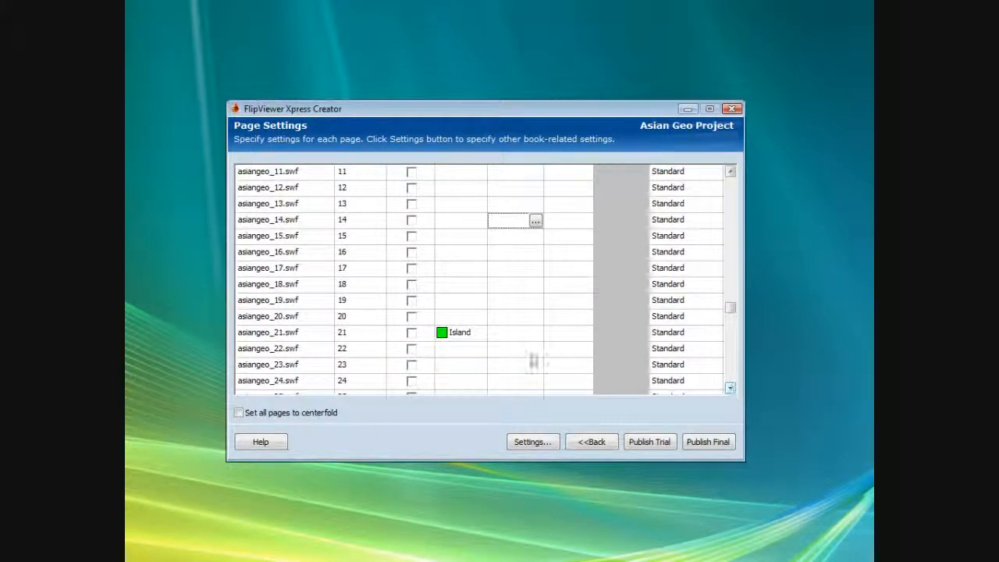
left_click(509, 349)
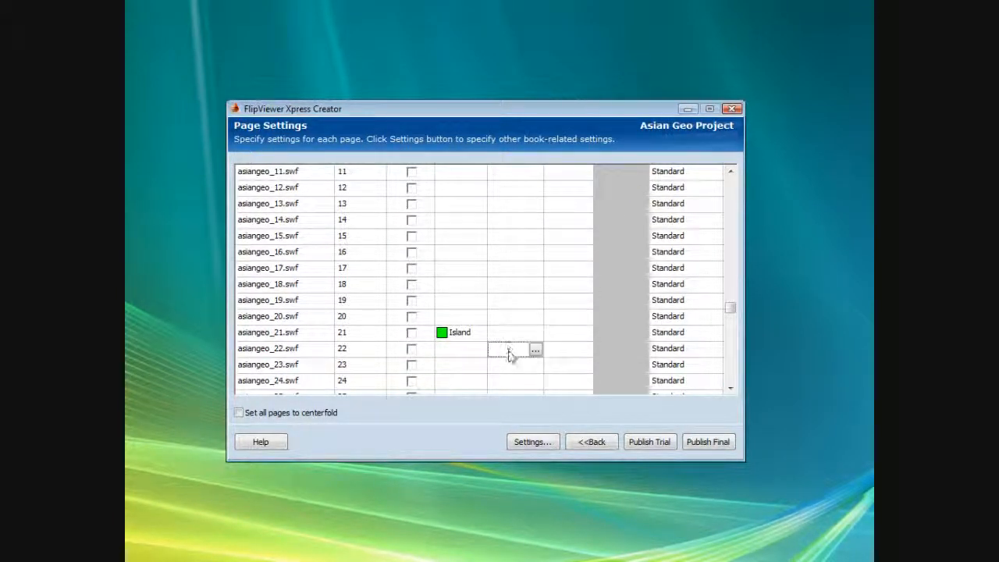
left_click(535, 350)
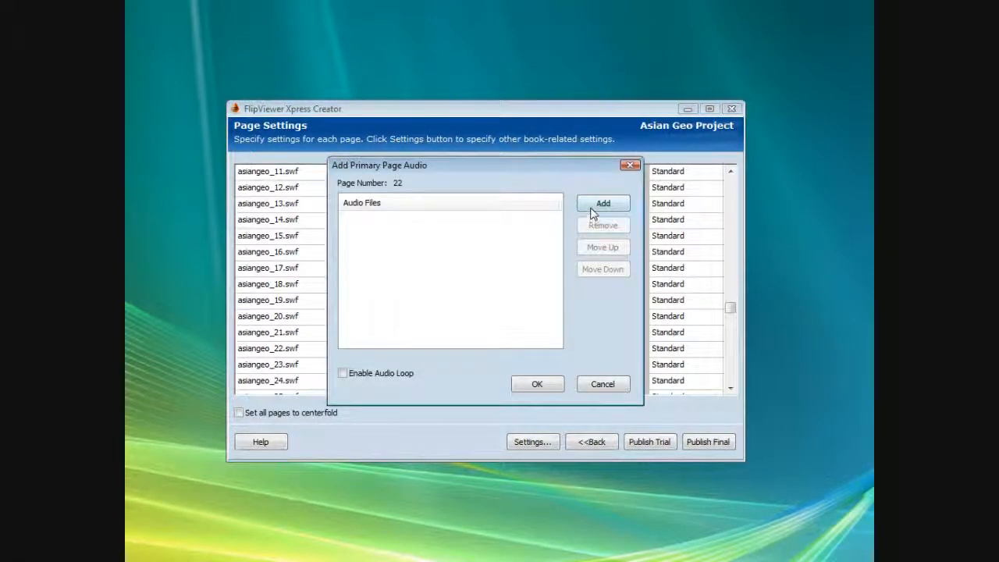
left_click(595, 207)
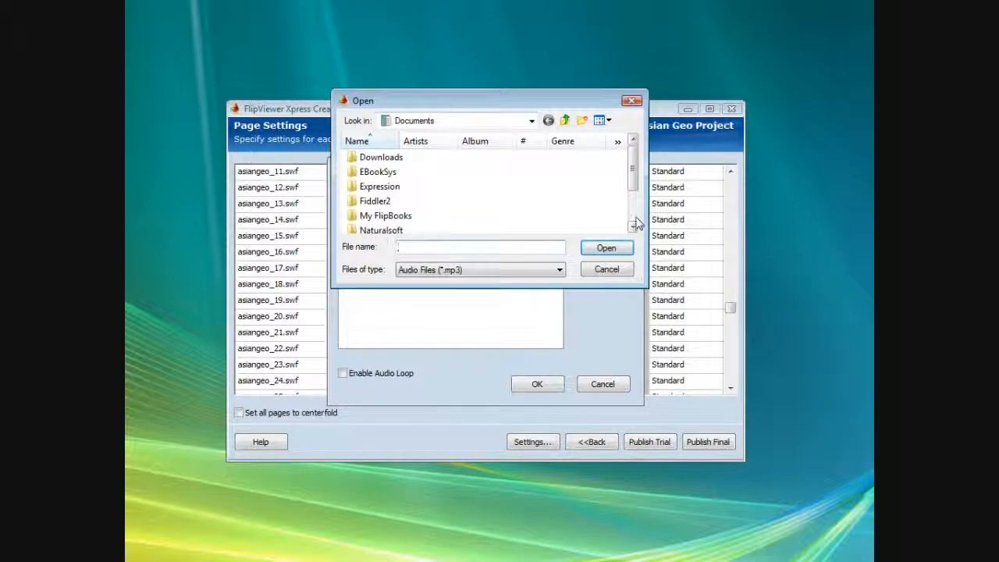
scroll(636, 225, "down", 2)
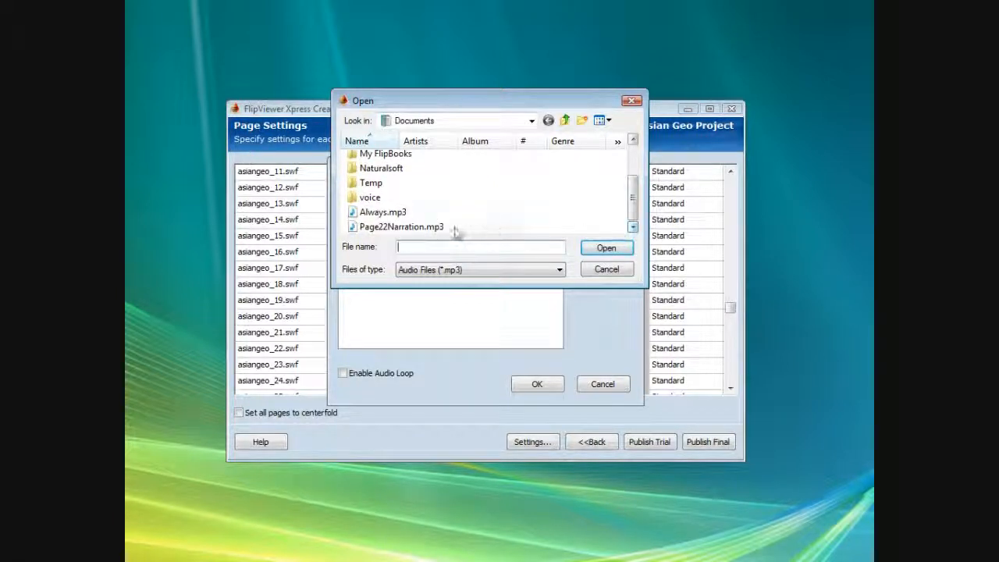
left_click(402, 226)
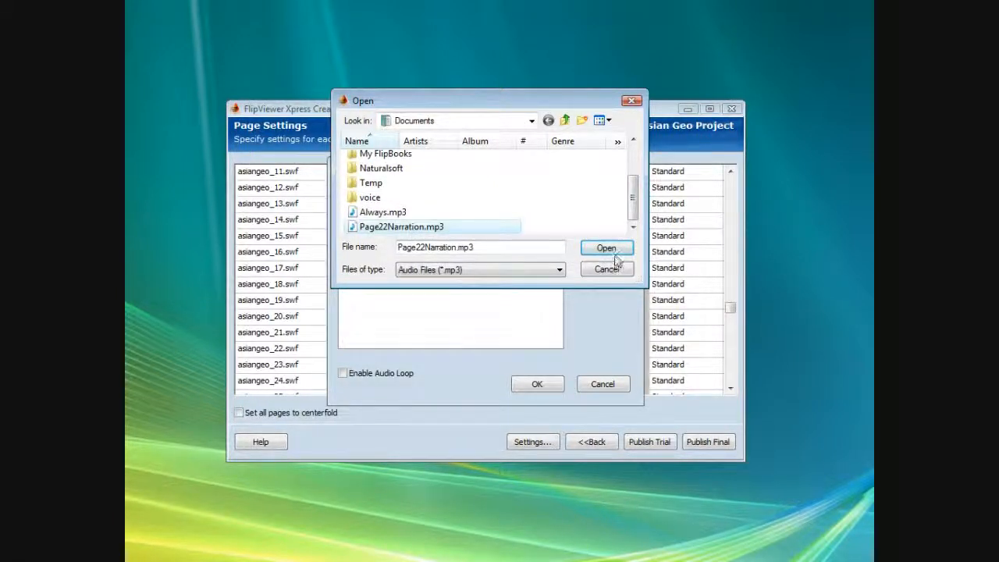
left_click(613, 250)
left_click(550, 385)
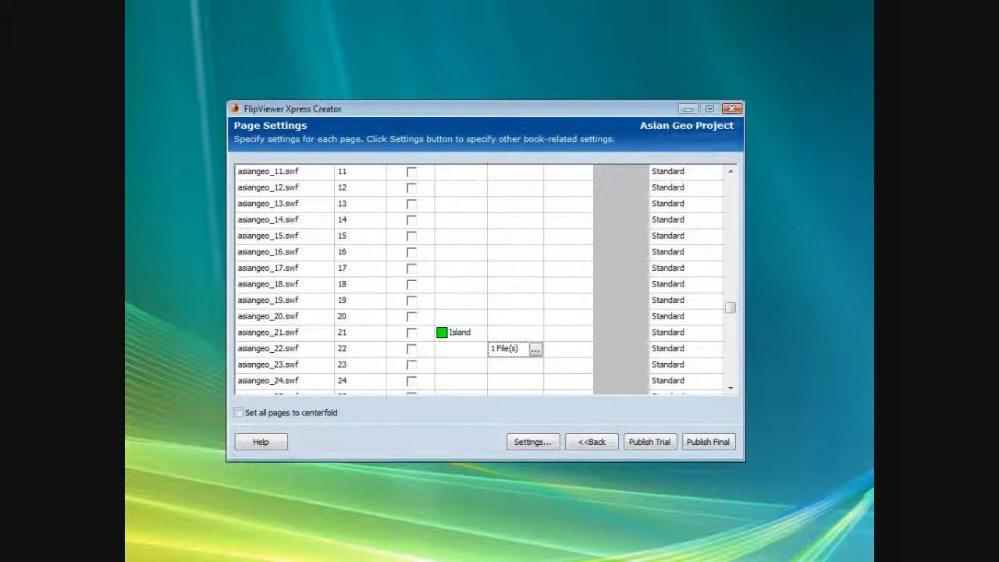
- Open the book-related settings and set white.jpg from Documents as the book background
left_click(544, 449)
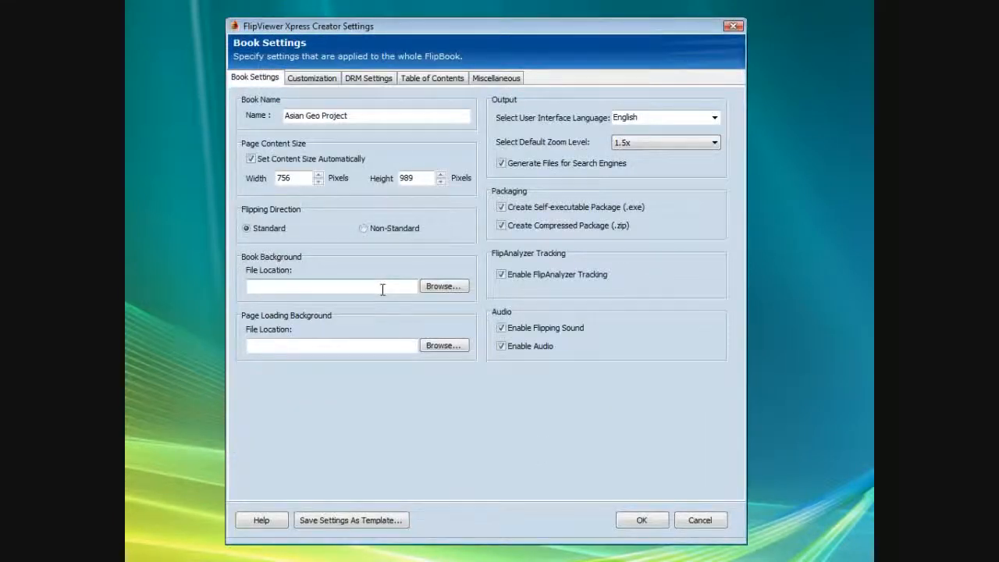
left_click(383, 286)
left_click(442, 287)
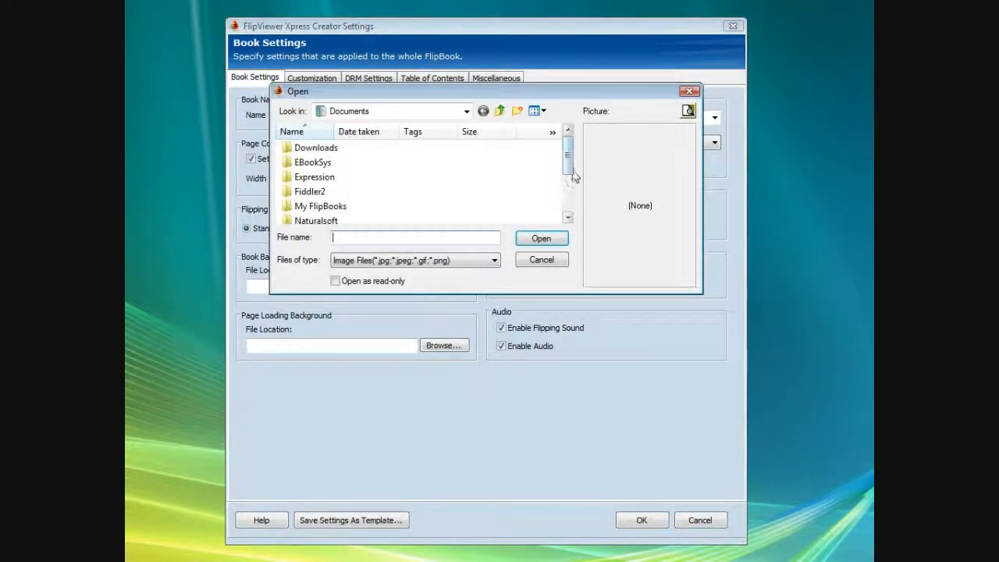
left_click_drag(570, 174, 577, 211)
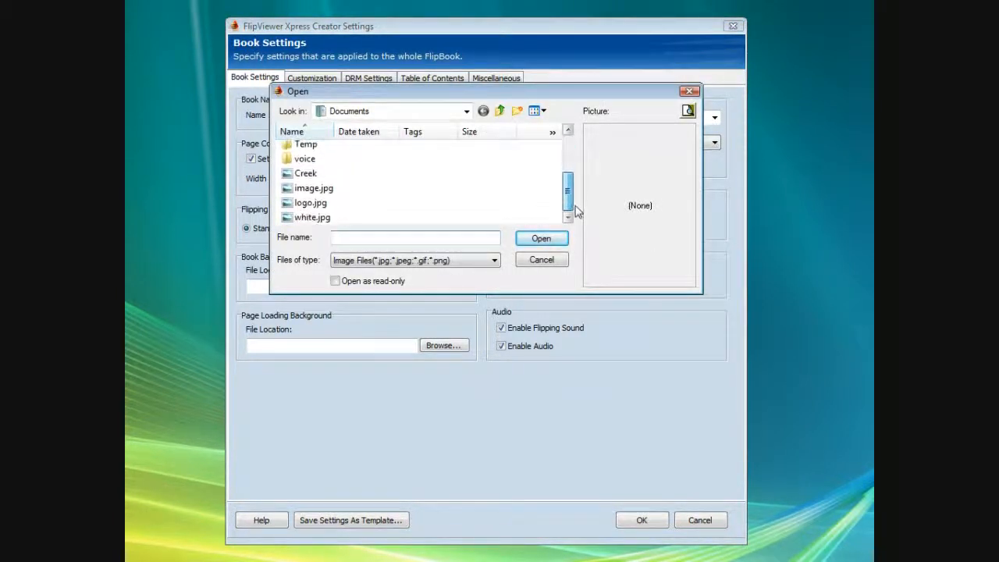
left_click(316, 218)
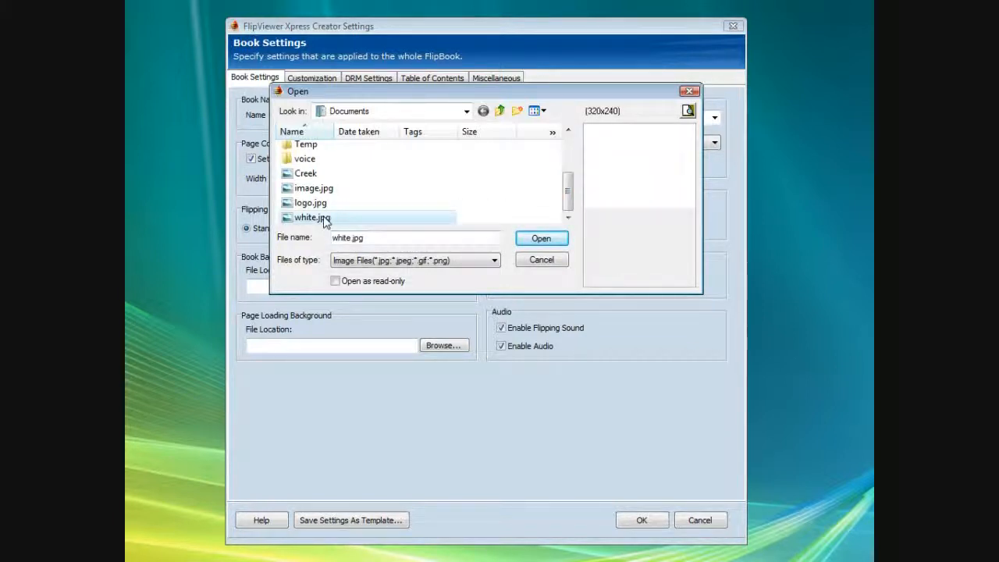
left_click(541, 239)
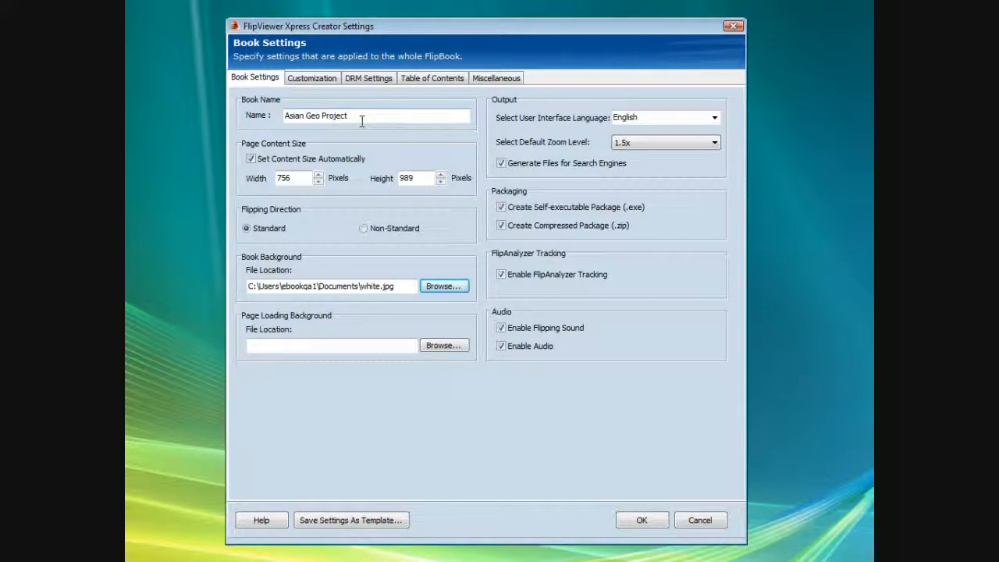
- Set logo.jpg from Documents as the company logo in the About Us customization
left_click(317, 85)
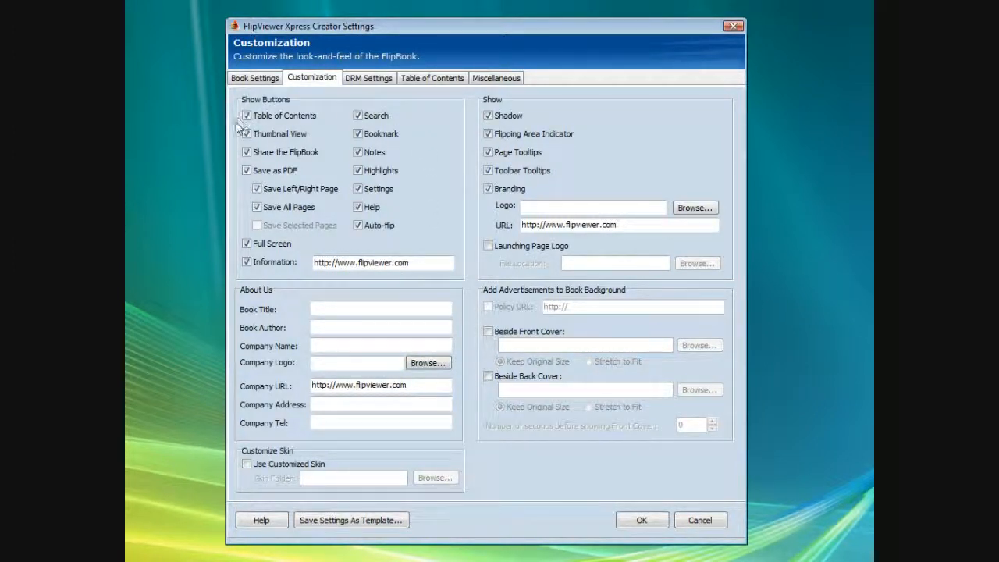
left_click(426, 363)
left_click_drag(568, 170, 569, 210)
left_click(316, 204)
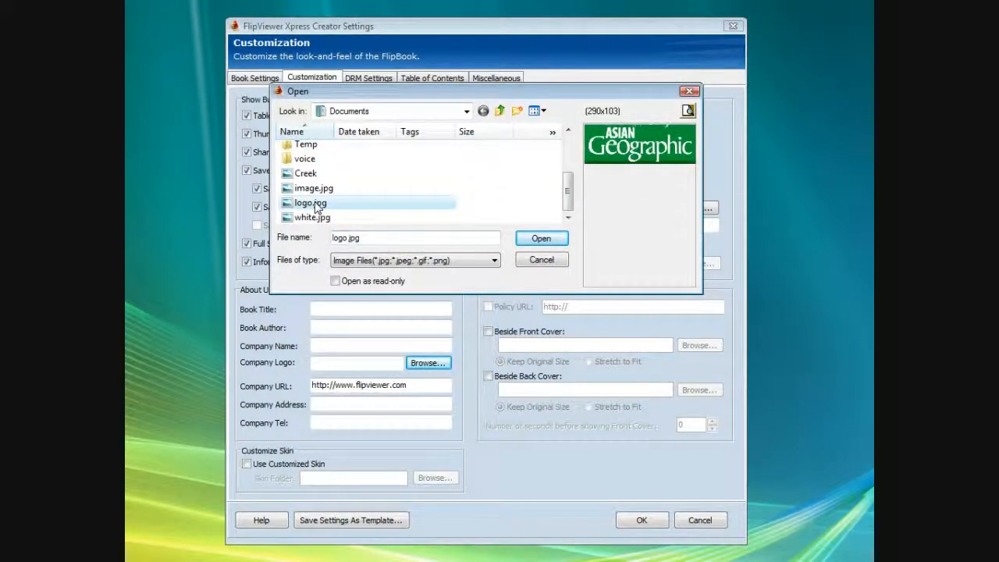
left_click(540, 239)
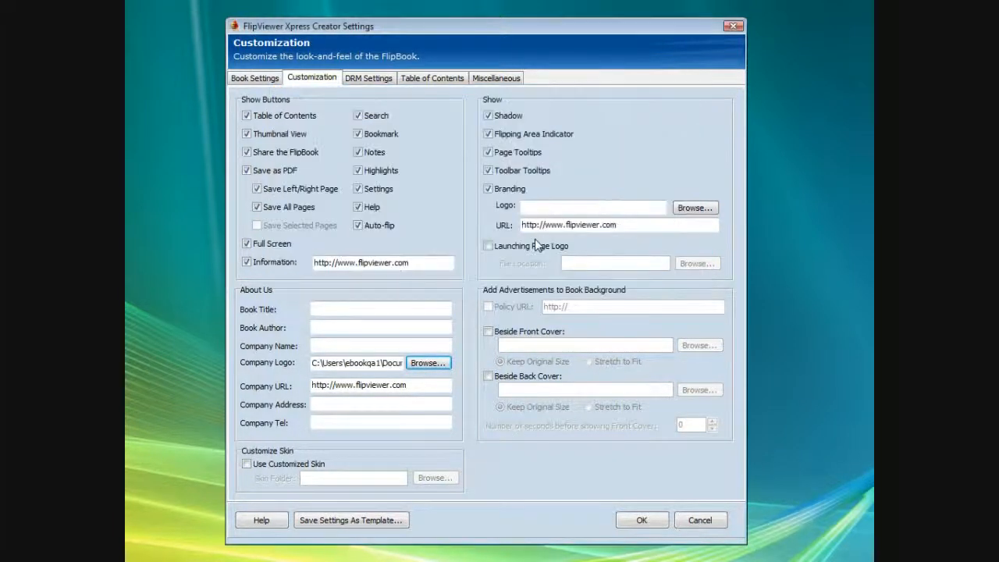
left_click(413, 345)
type("Asian G")
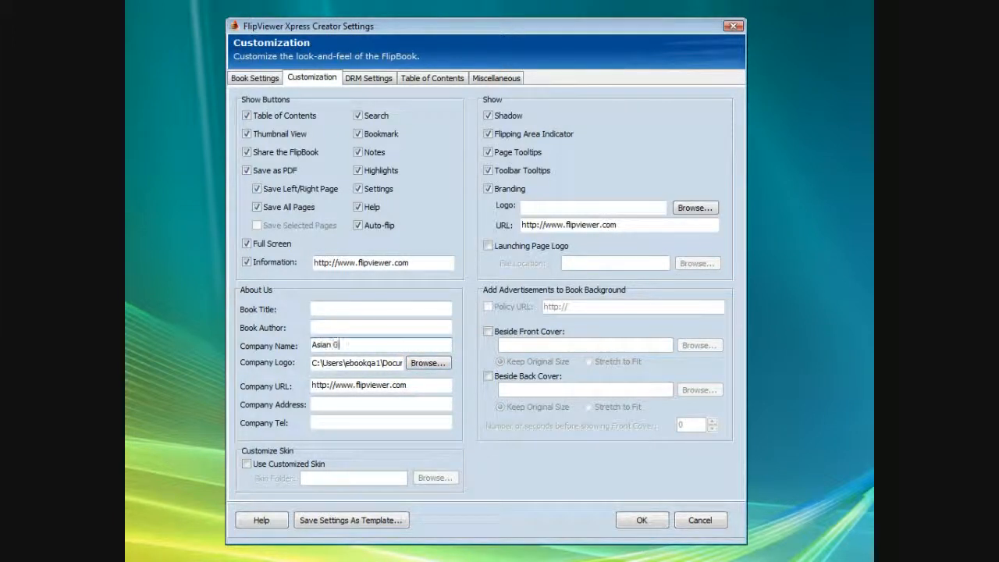
type("eographic")
left_click(394, 385)
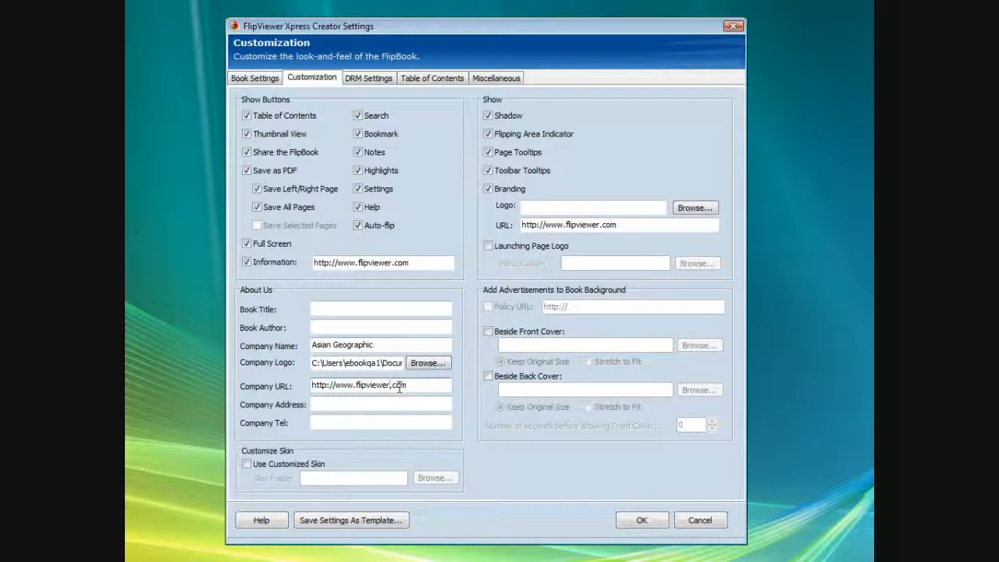
key("BackSpace")
key("BackSpace")
key("BackSpace")
key("BackSpace")
key("BackSpace")
key("BackSpace")
type("asiangeo")
- Set logo.jpg from Documents as the branding logo
left_click(692, 210)
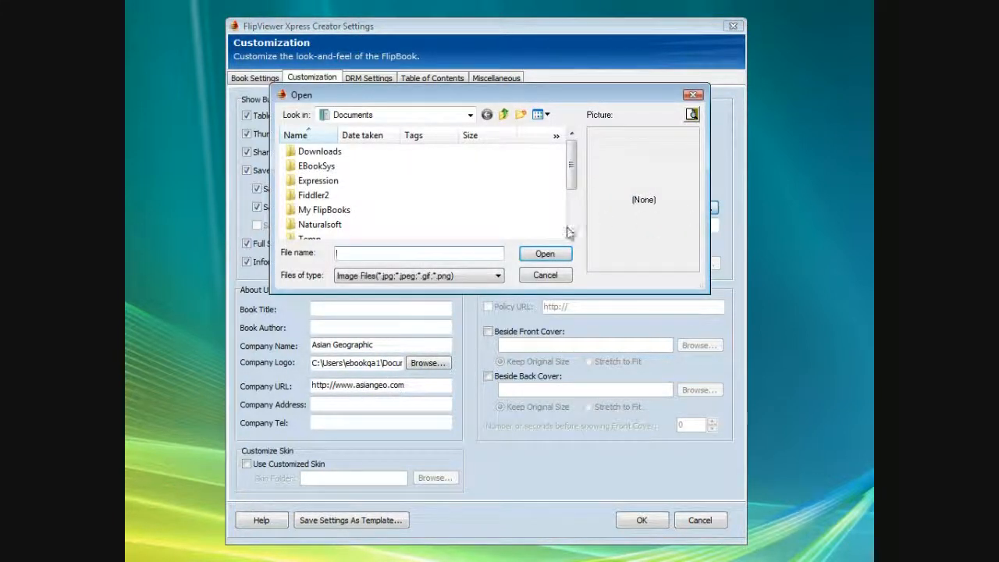
left_click_drag(572, 192, 572, 226)
left_click(312, 218)
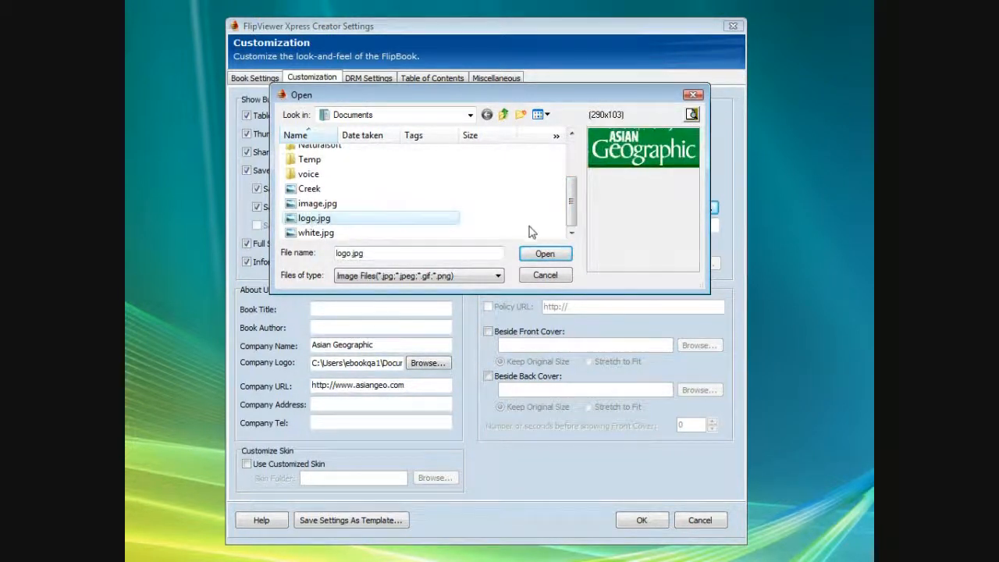
left_click(537, 253)
left_click(606, 225)
key("BackSpace")
key("BackSpace")
key("BackSpace")
key("BackSpace")
key("BackSpace")
key("BackSpace")
key("BackSpace")
key("BackSpace")
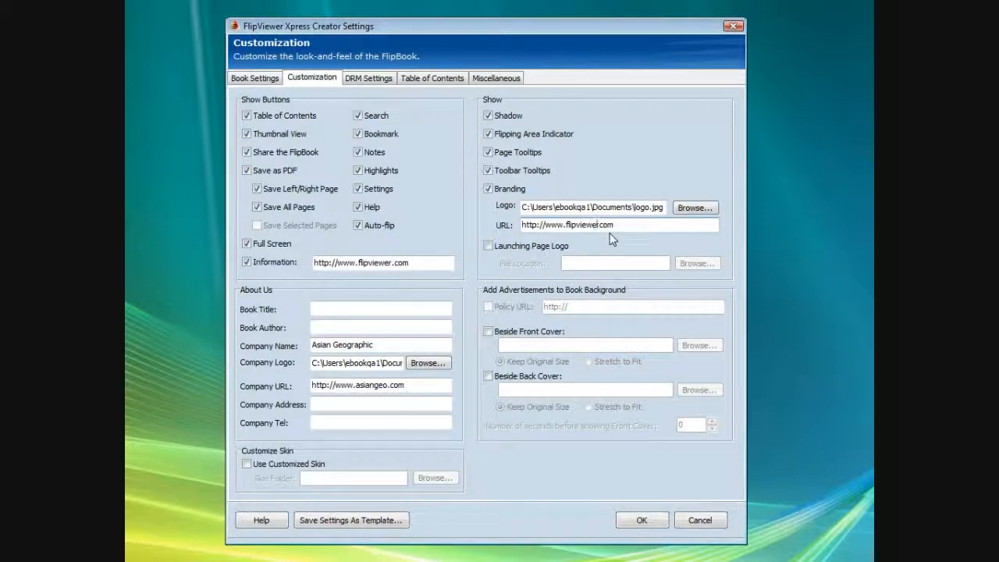
key("BackSpace")
key("BackSpace")
type("asiangeo")
- Enable the launching page logo and use logo.jpg from Documents for it
left_click(487, 247)
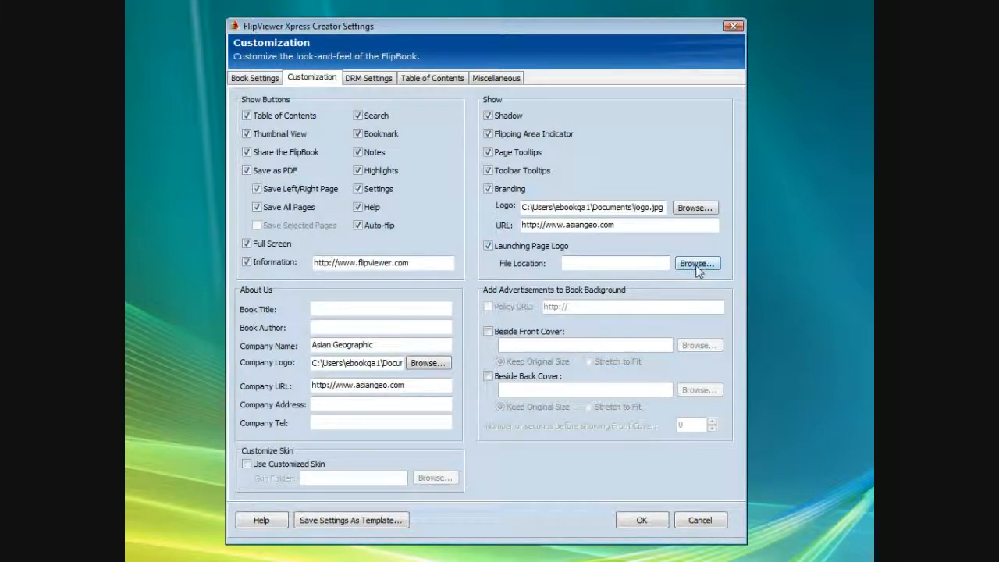
left_click(695, 266)
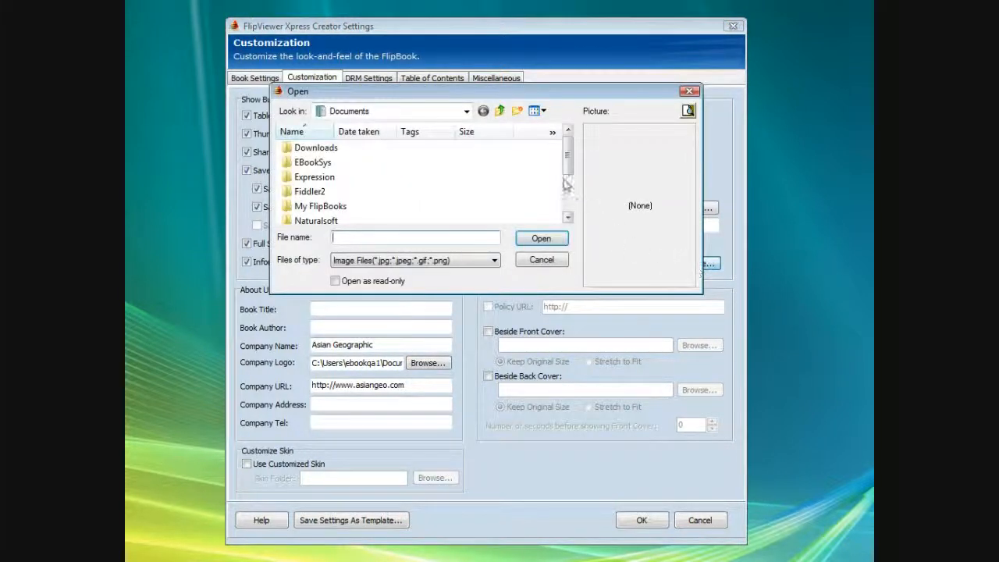
left_click_drag(567, 174, 570, 202)
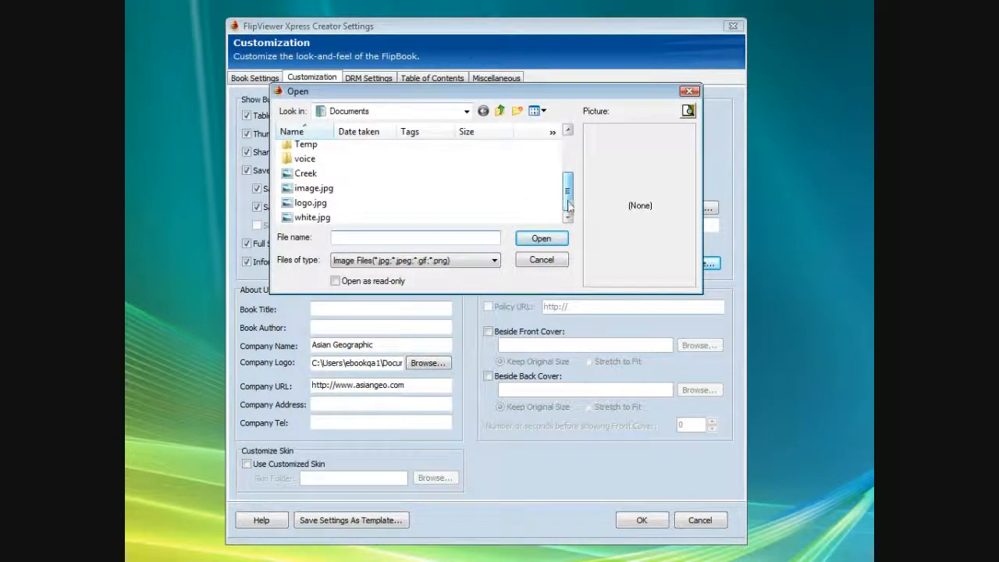
left_click(325, 203)
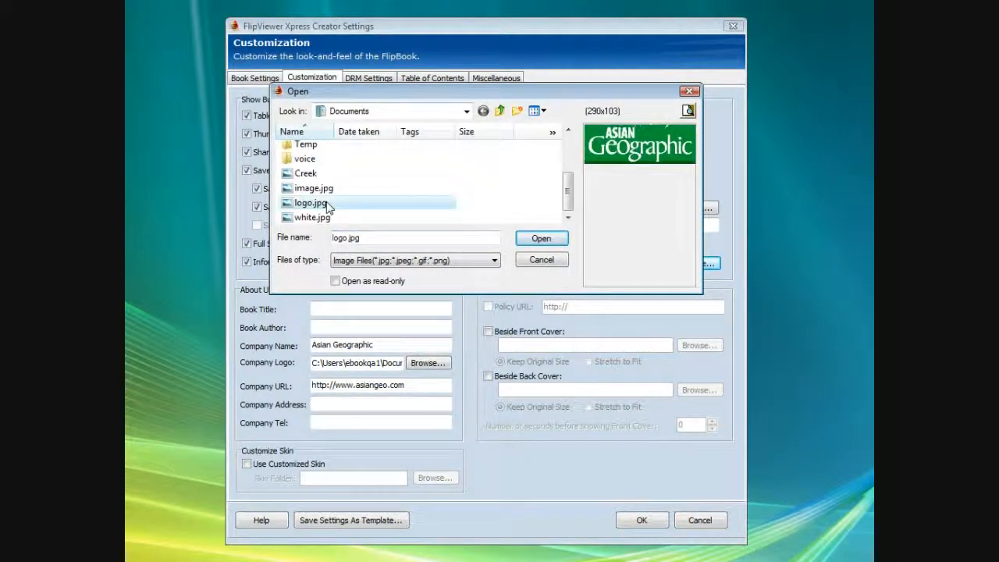
left_click(543, 240)
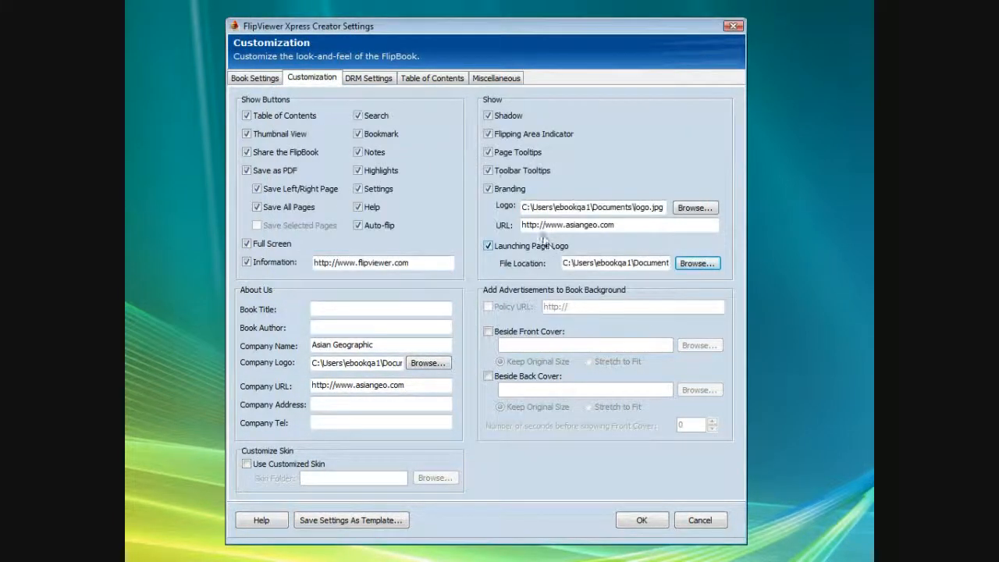
- Enable auto-flip when the book is opened with a 2-second interval, and confirm the settings
left_click(499, 79)
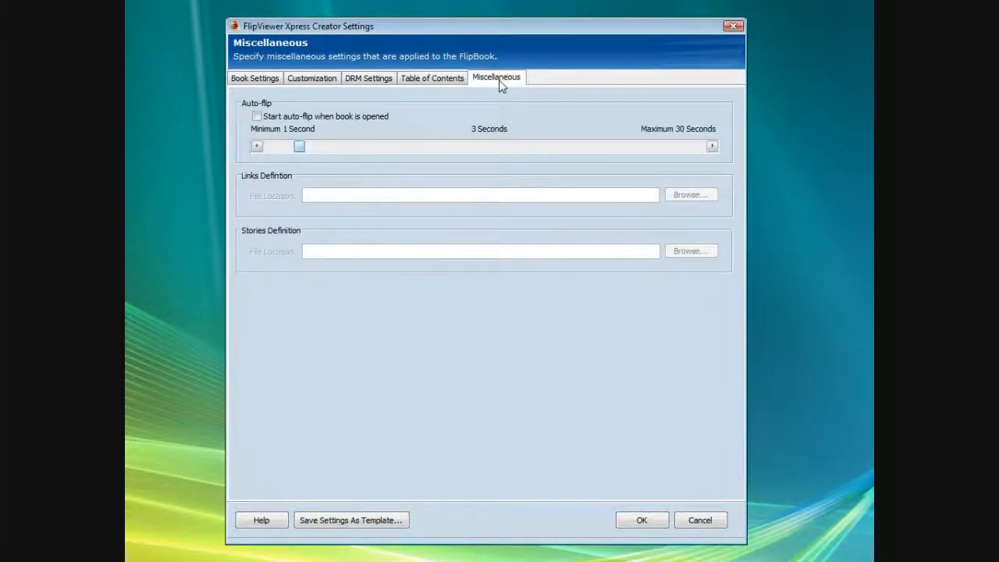
left_click(257, 117)
left_click(257, 147)
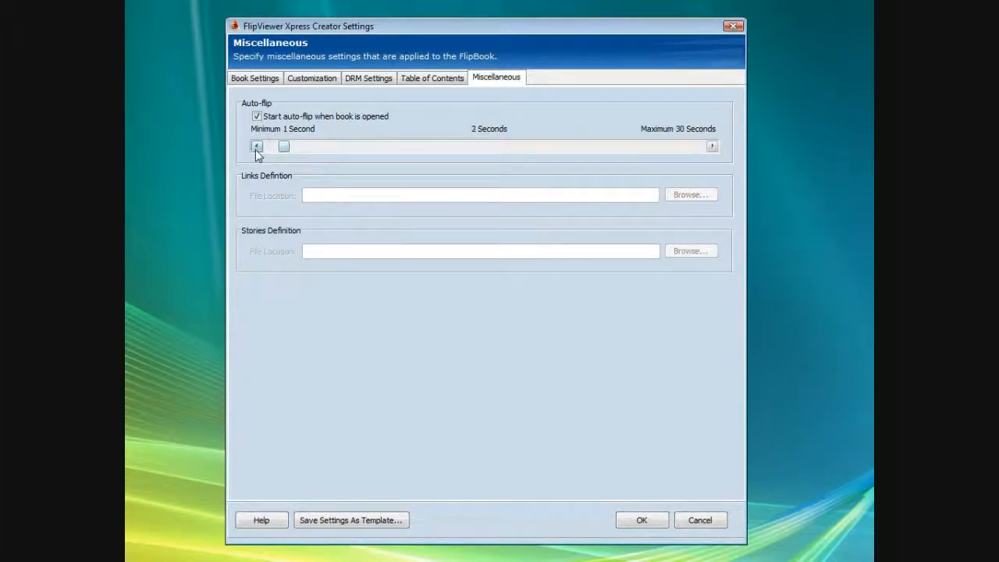
left_click(643, 522)
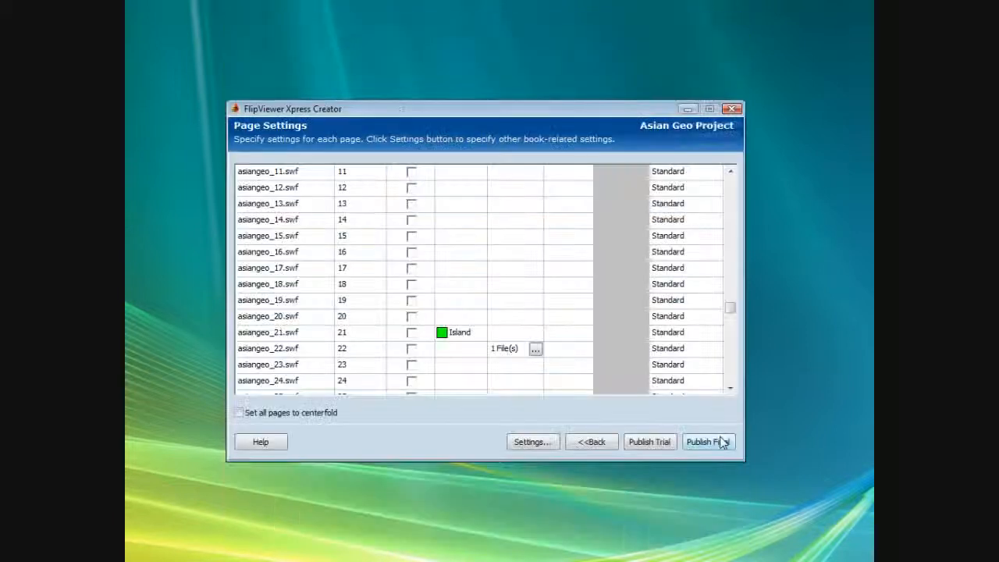
- Publish the final FlipViewer Xpress FlipBook with the Server License and open the published book for viewing
left_click(723, 442)
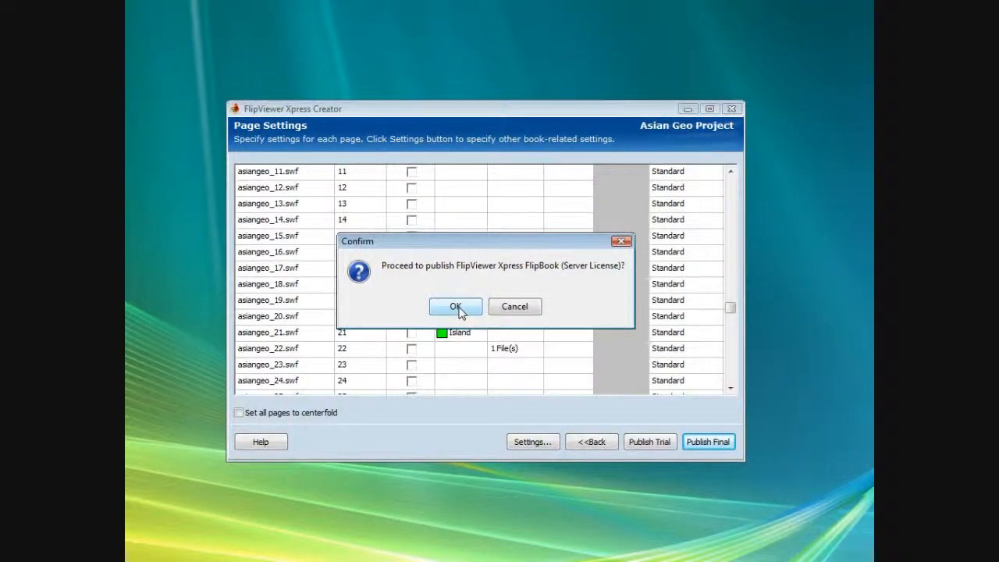
left_click(456, 307)
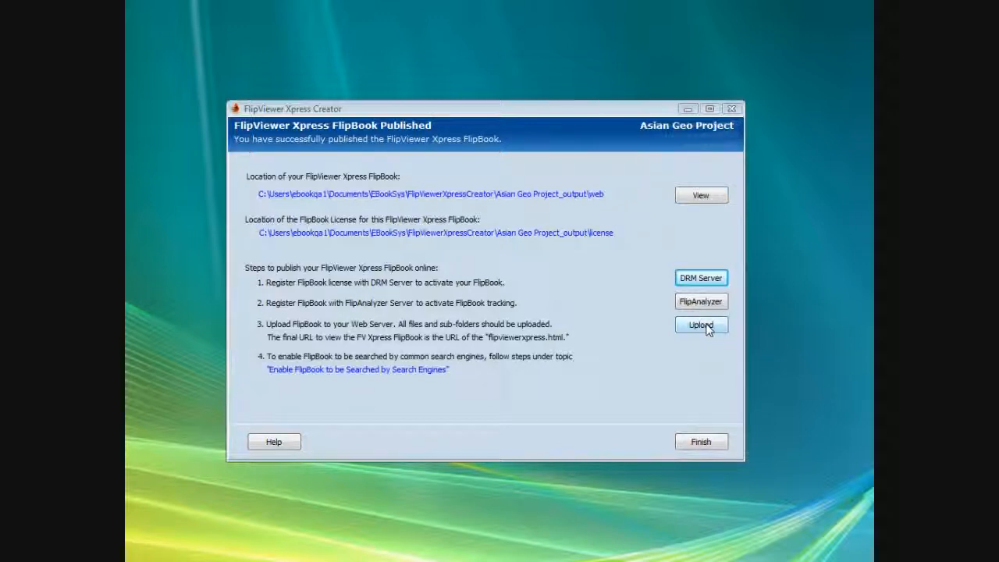
left_click(701, 197)
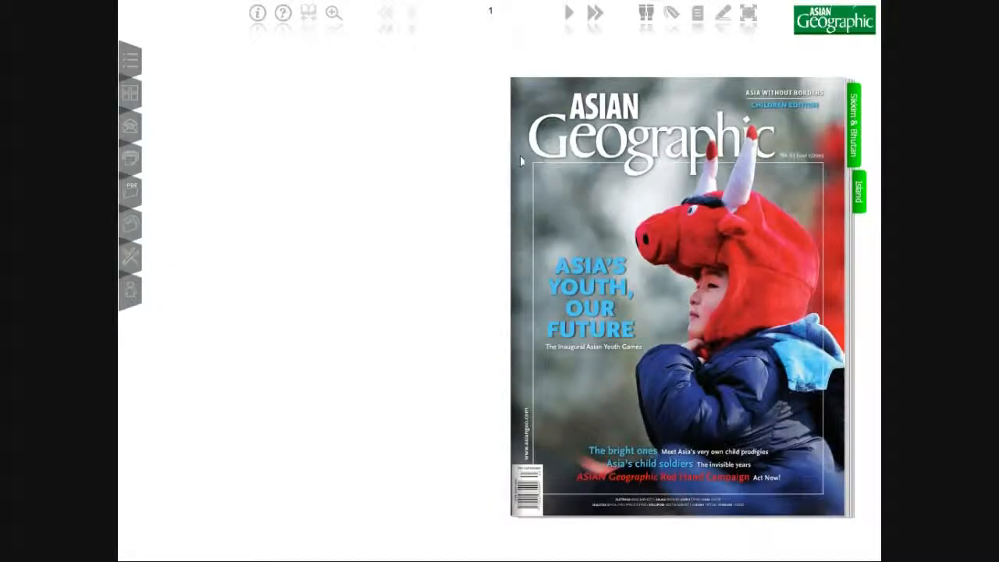
- Page forward through the published FlipBook from the front cover to pages 12-13
left_click(526, 173)
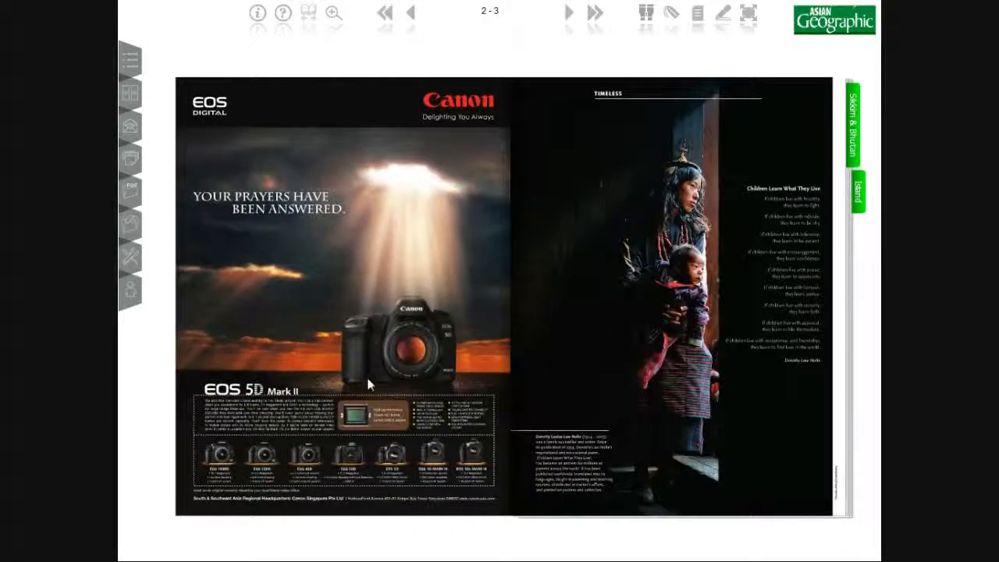
key("Right")
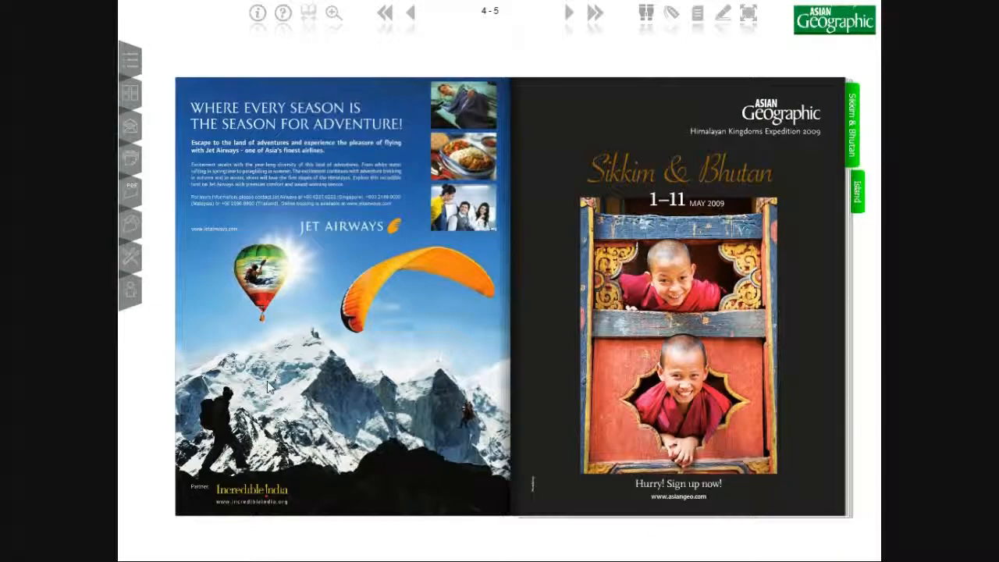
key("Right")
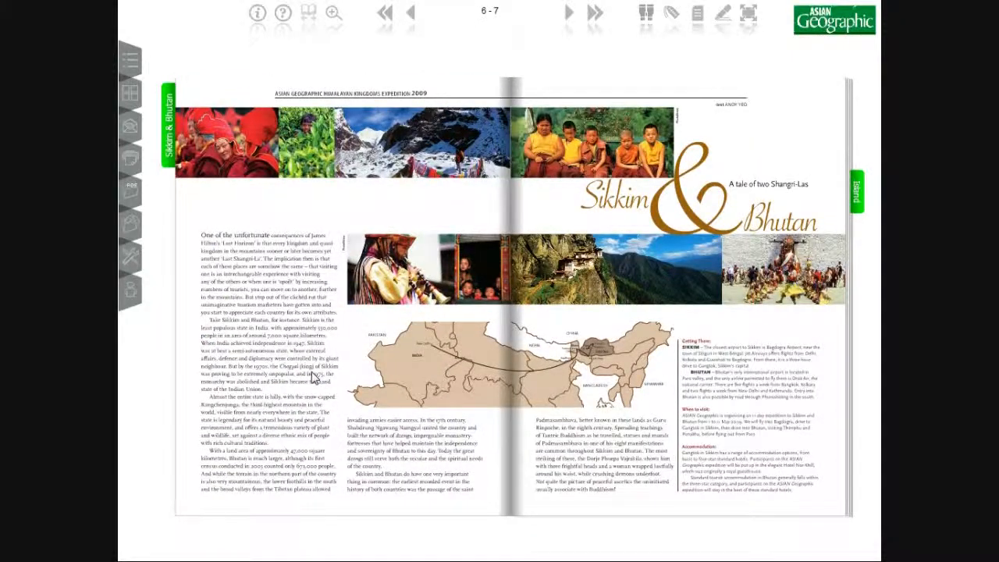
key("Right")
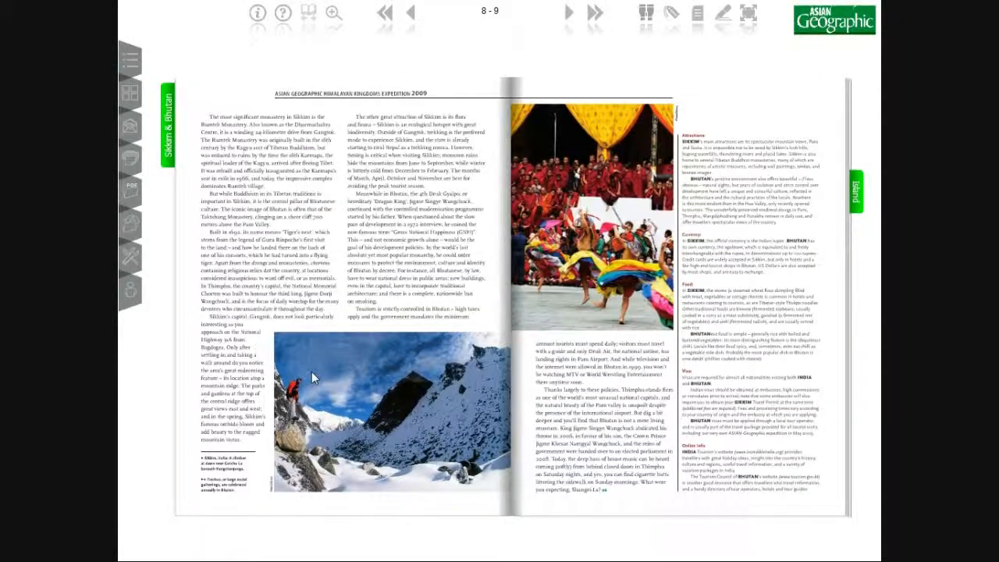
key("Right")
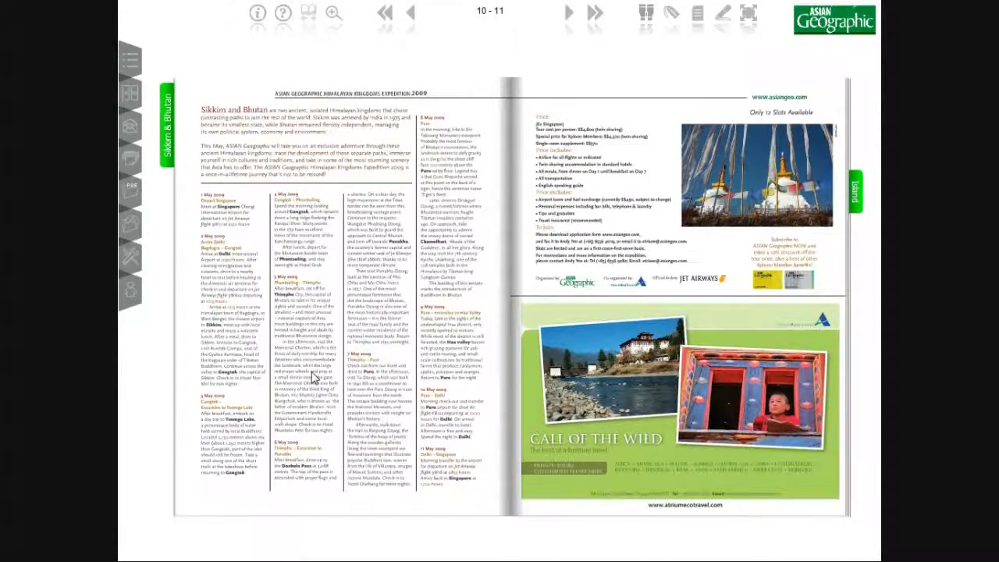
key("Right")
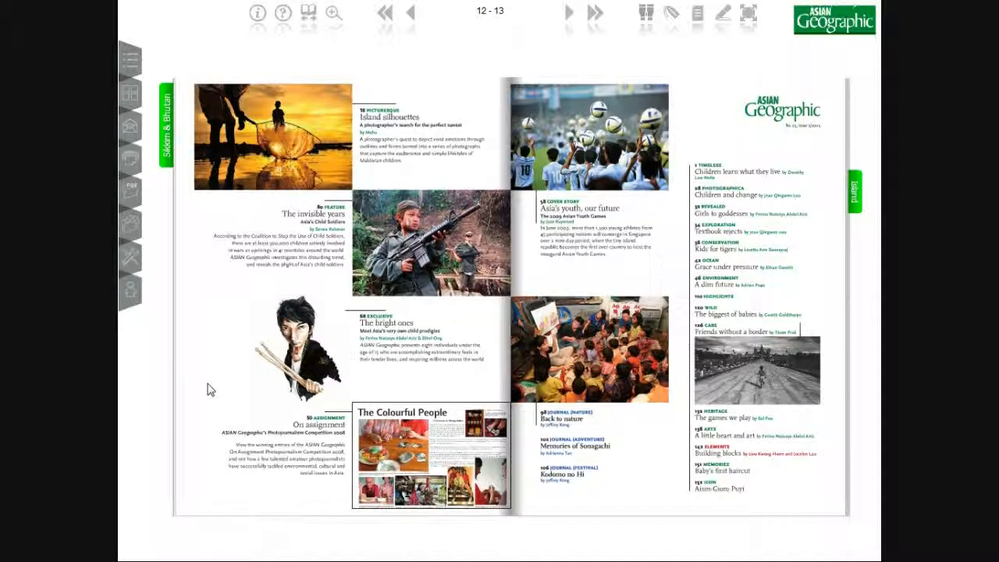
- Check the Sikkim & Bhutan and Island bookmarks, and view the company information in About Us
left_click(167, 164)
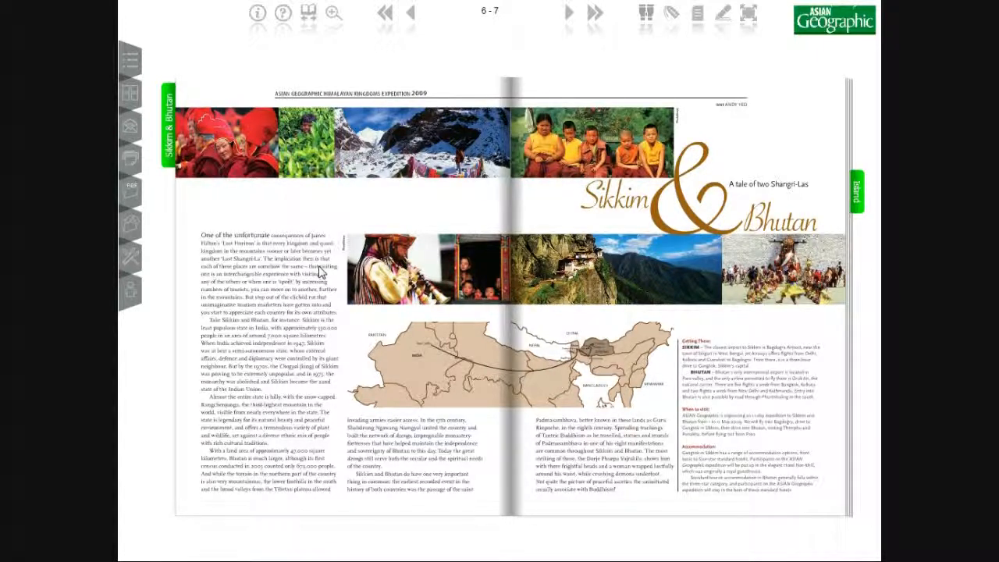
left_click(858, 195)
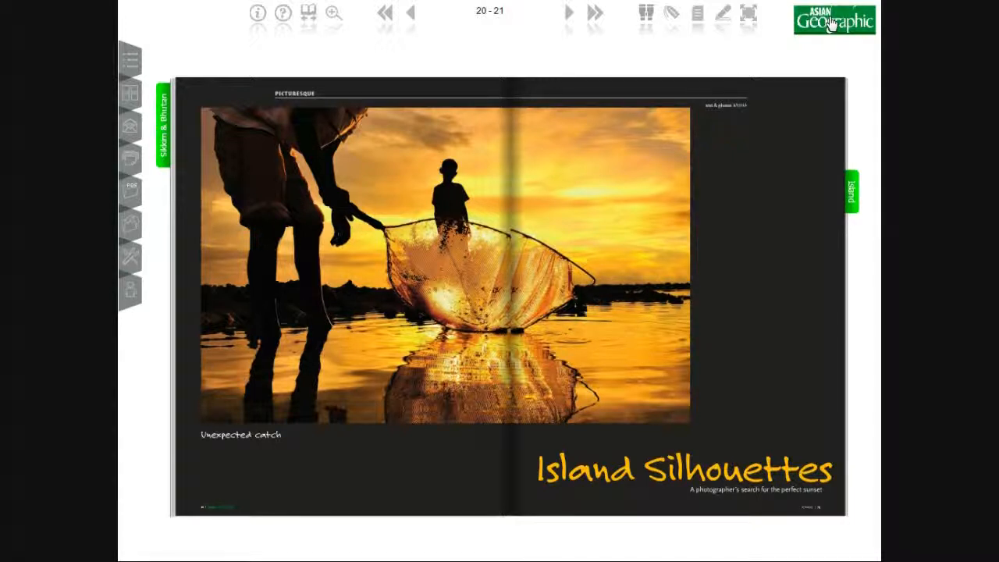
left_click(131, 292)
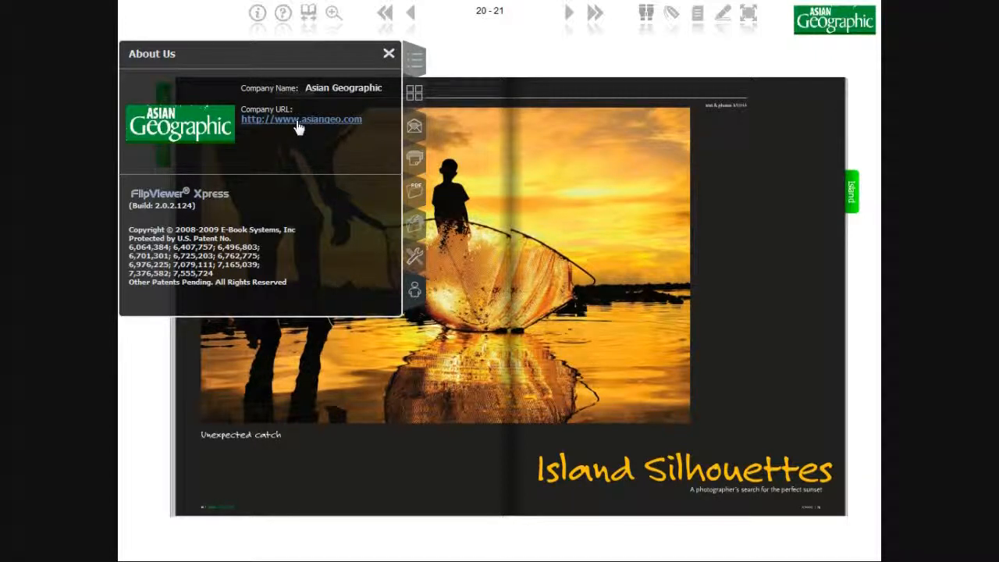
left_click(389, 53)
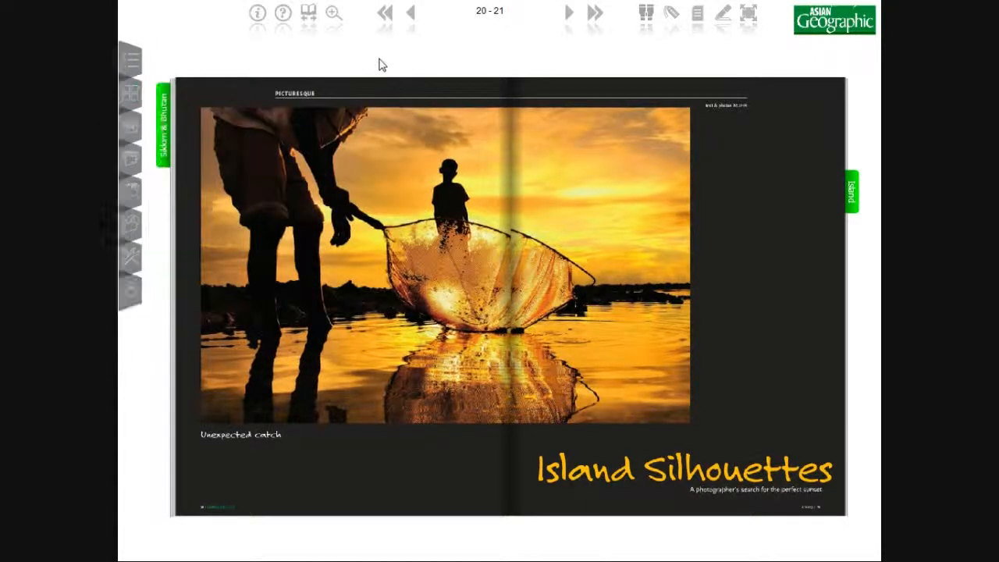
- Turn to pages 22-23 to check the page audio, and return to the start of the book
left_click(810, 247)
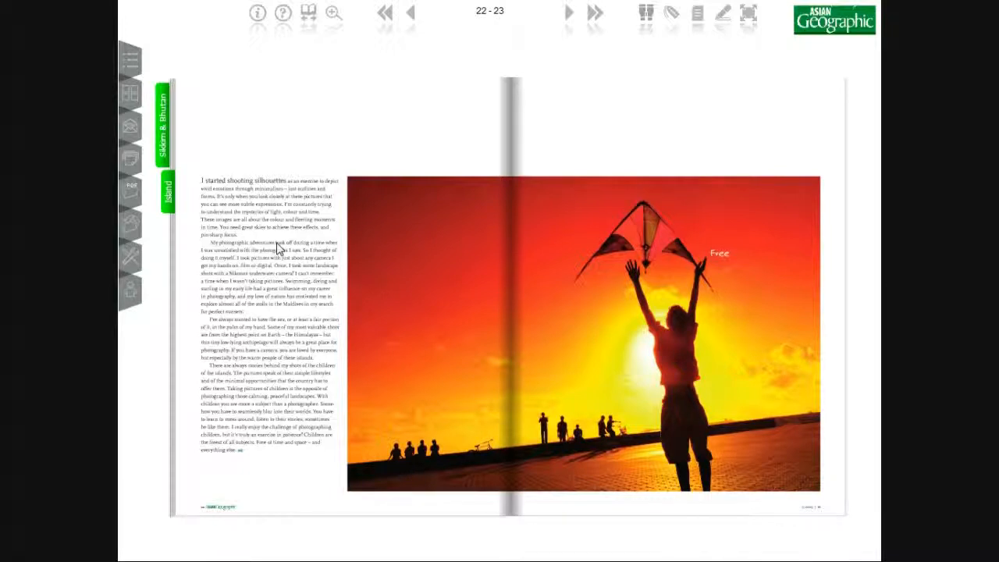
left_click(384, 15)
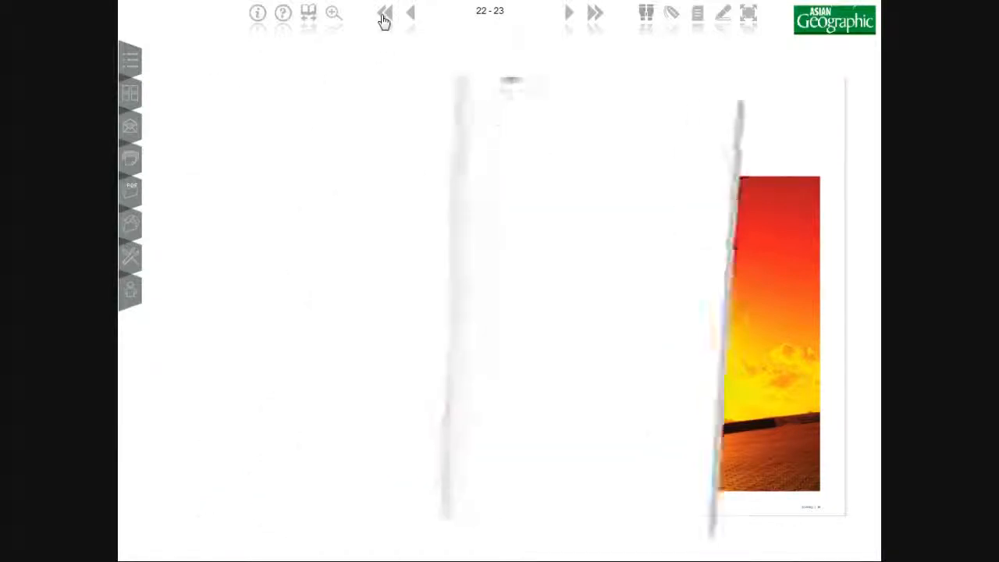